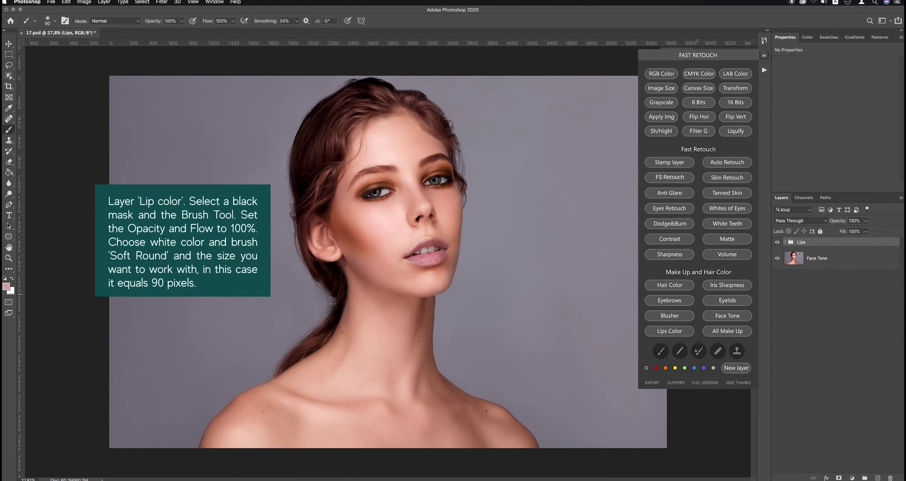
Expand the Lips group and select its Lips Color layer
left_click(786, 242)
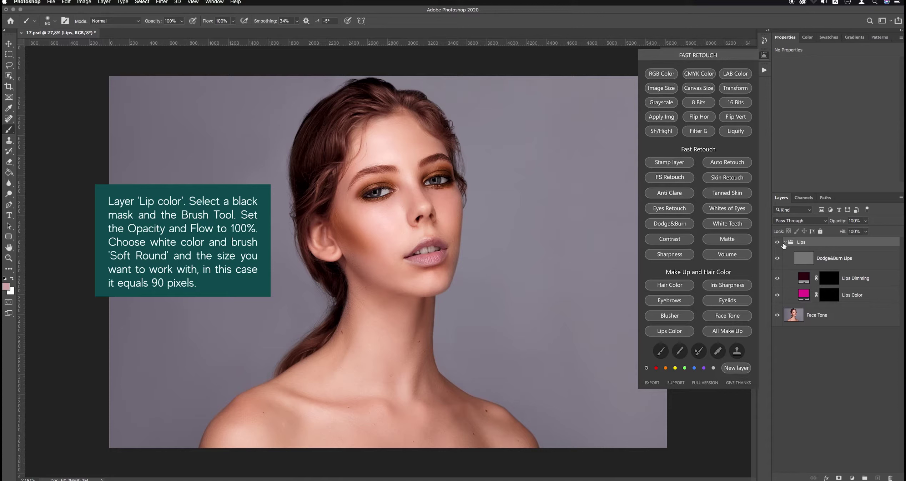
left_click(880, 296)
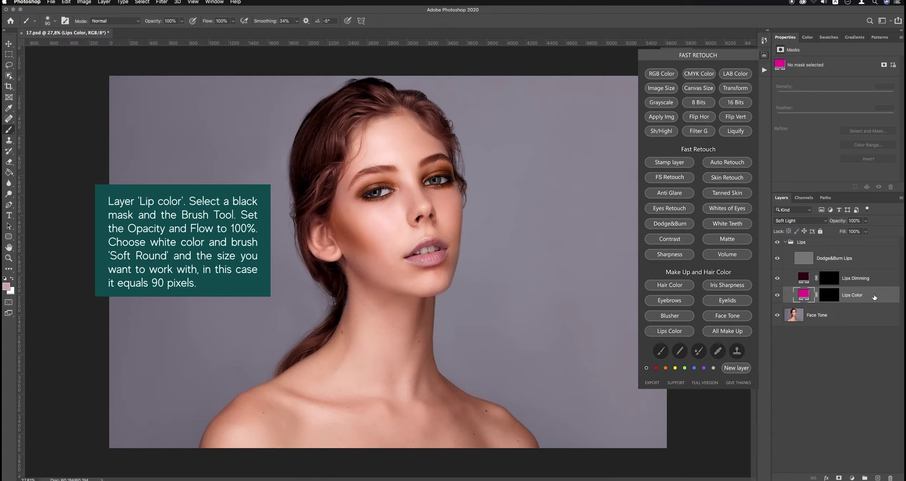
Target the Lips Color mask with a white 90 px Soft Round brush
left_click(827, 298)
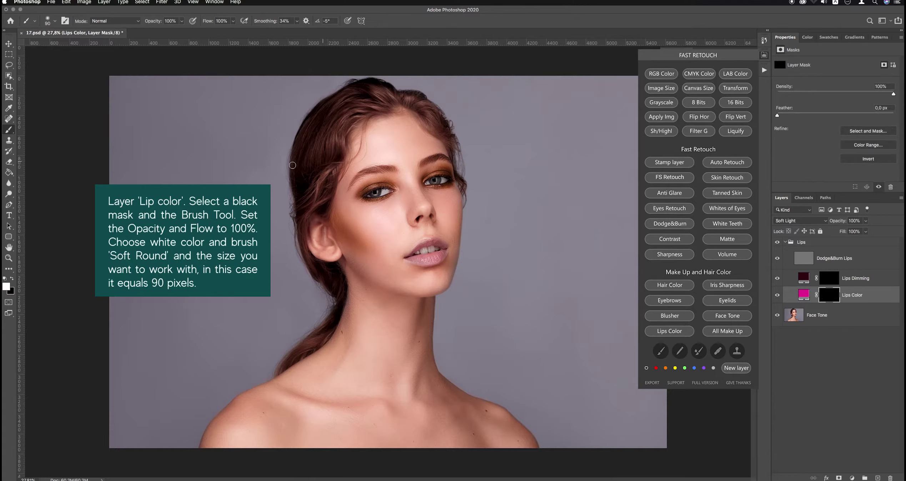
right_click(9, 129)
left_click(38, 130)
right_click(431, 257)
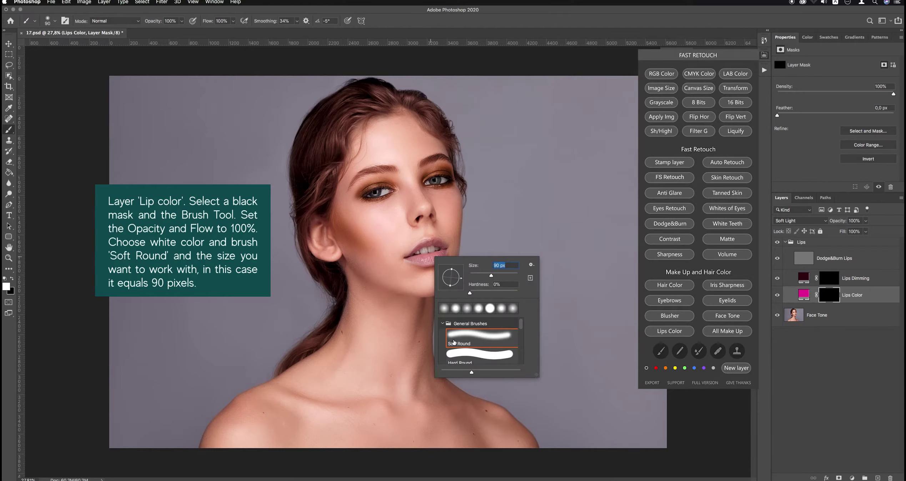
left_click(381, 291)
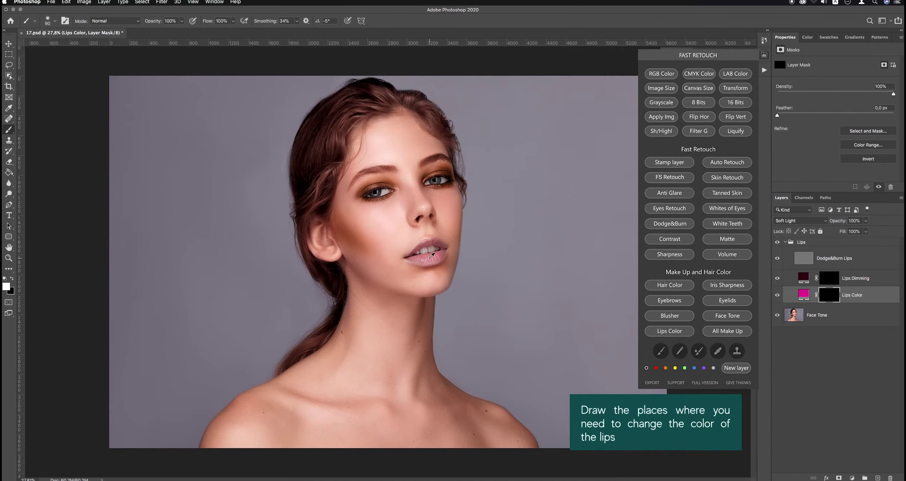
Zoom in and paint pink across the lower lip, using a 50 px brush for the corner
scroll(435, 260, "up", 3)
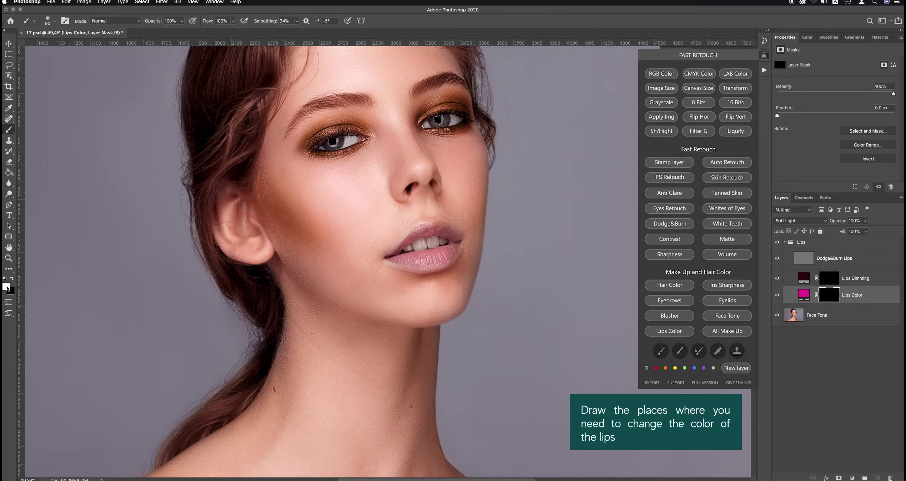
scroll(423, 257, "up", 5)
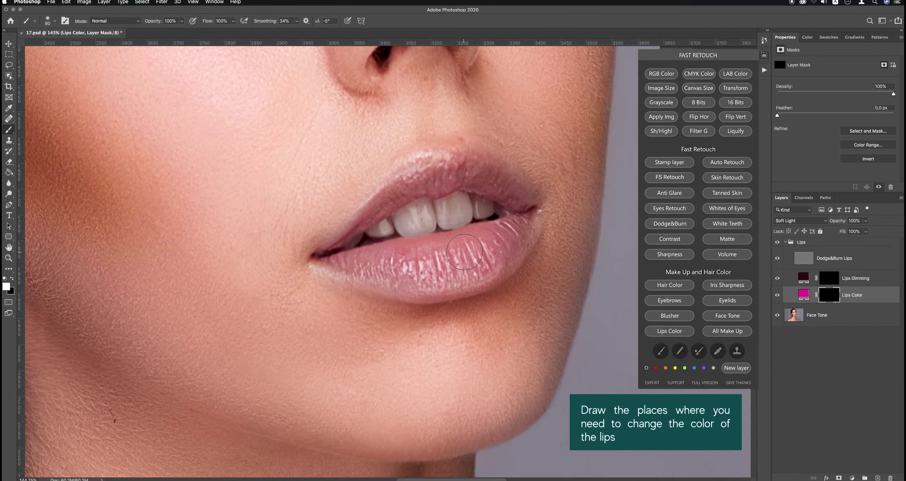
mouse_move(523, 225)
left_mouse_down()
mouse_move(506, 252)
mouse_move(344, 266)
left_mouse_up()
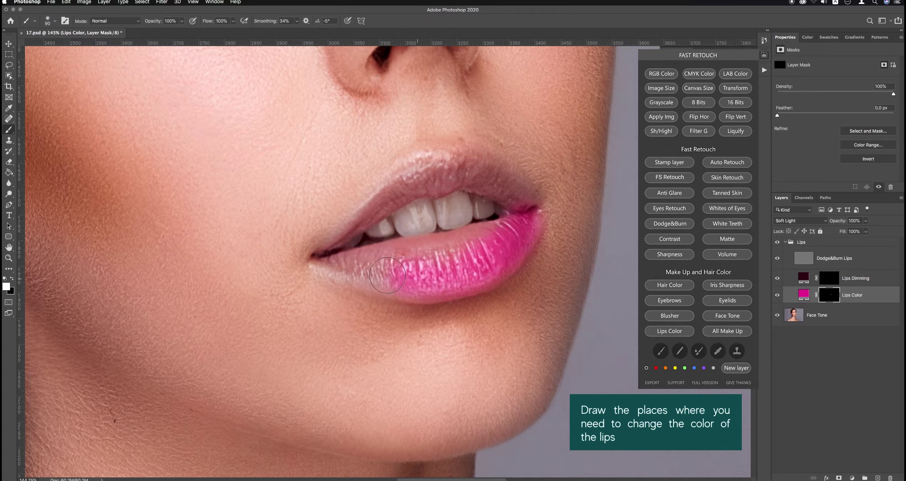
key("bracketleft")
key("bracketleft")
key("bracketleft")
left_click_drag(344, 267, 395, 273)
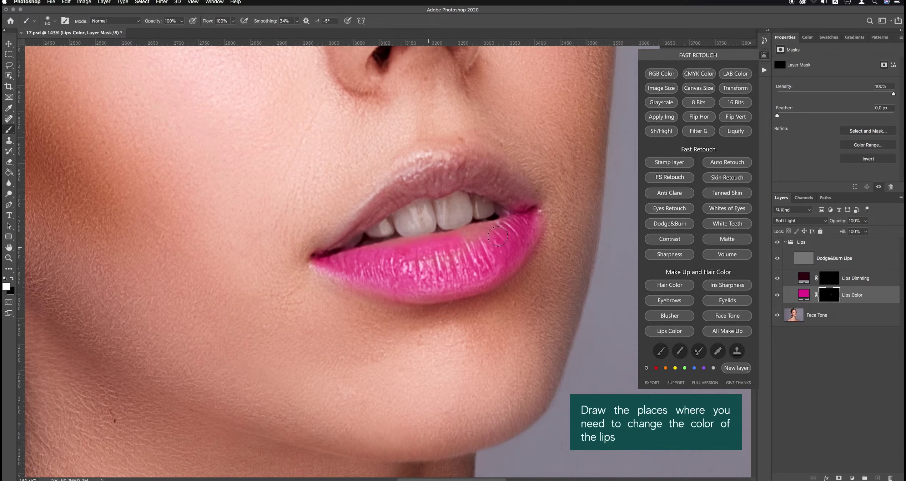
Paint the upper lip pink on the mask, shrinking the brush to 40 px
left_click_drag(528, 214, 467, 173)
key("bracketleft")
mouse_move(504, 196)
left_mouse_down()
mouse_move(371, 212)
mouse_move(470, 180)
mouse_move(347, 274)
mouse_move(443, 196)
left_mouse_up()
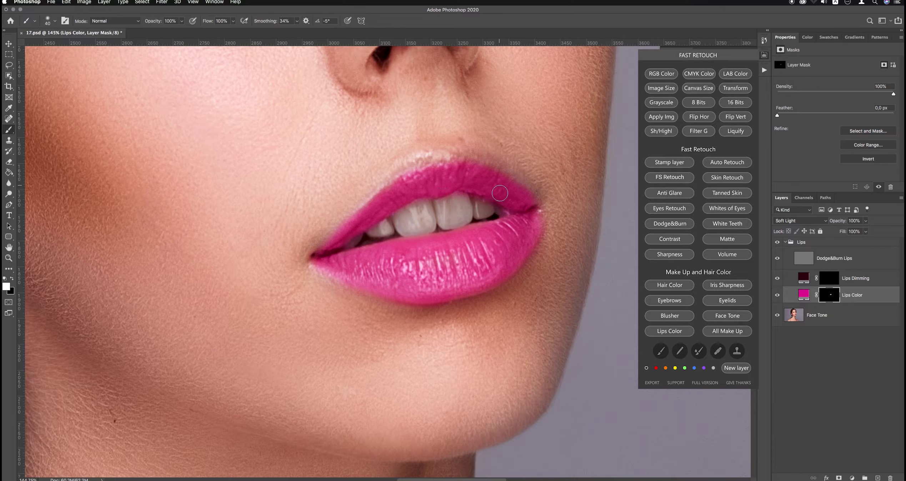
key("x")
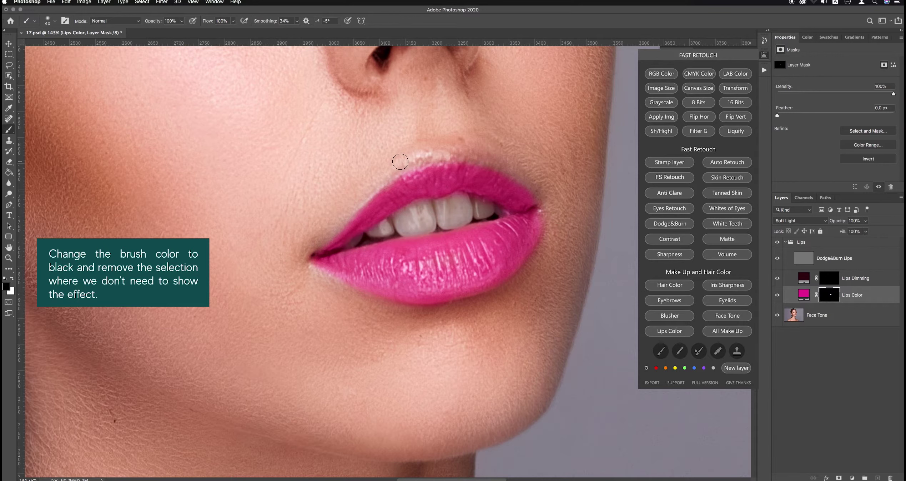
Erase pink spill along the lip edges with a black 10 px brush, then restore white 40 px and zoom out
scroll(484, 245, "down", 3)
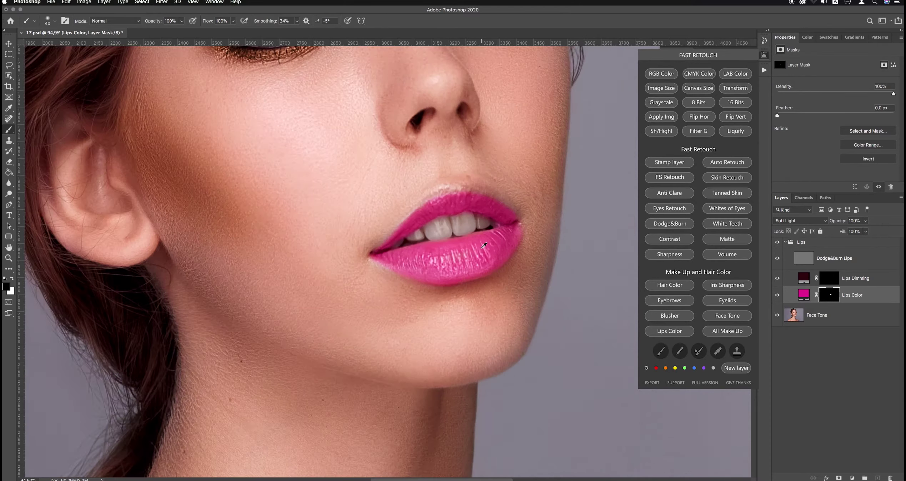
scroll(484, 245, "down", 2)
scroll(470, 245, "up", 3)
key("x")
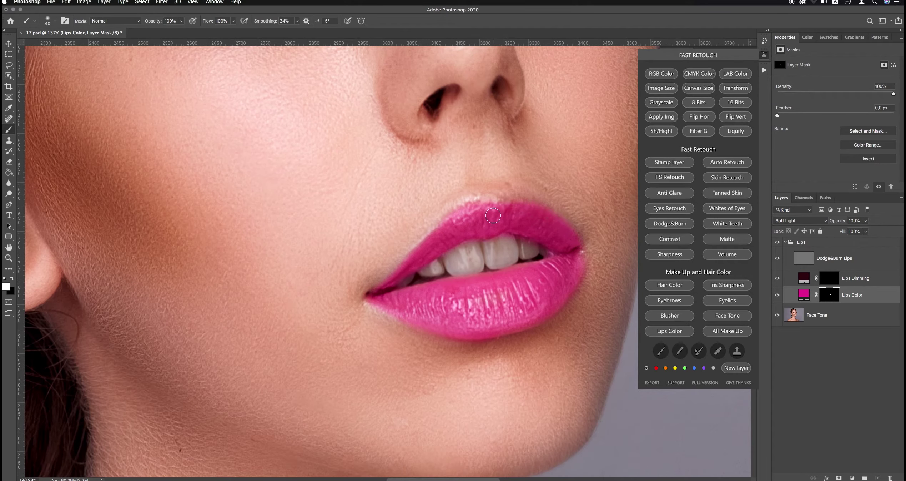
key("x")
key("bracketleft")
key("bracketleft")
key("bracketleft")
key("x")
key("bracketright")
key("bracketright")
key("bracketright")
scroll(565, 283, "down", 3)
scroll(565, 284, "down", 2)
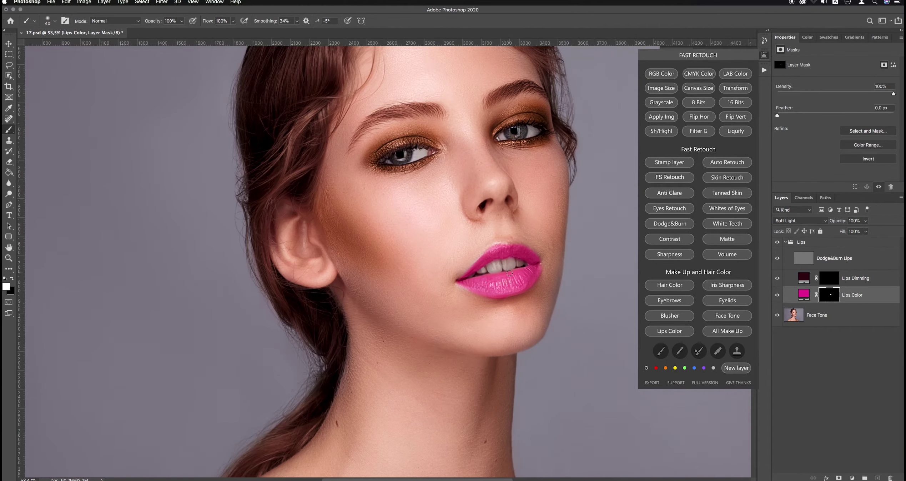
scroll(565, 284, "down", 1)
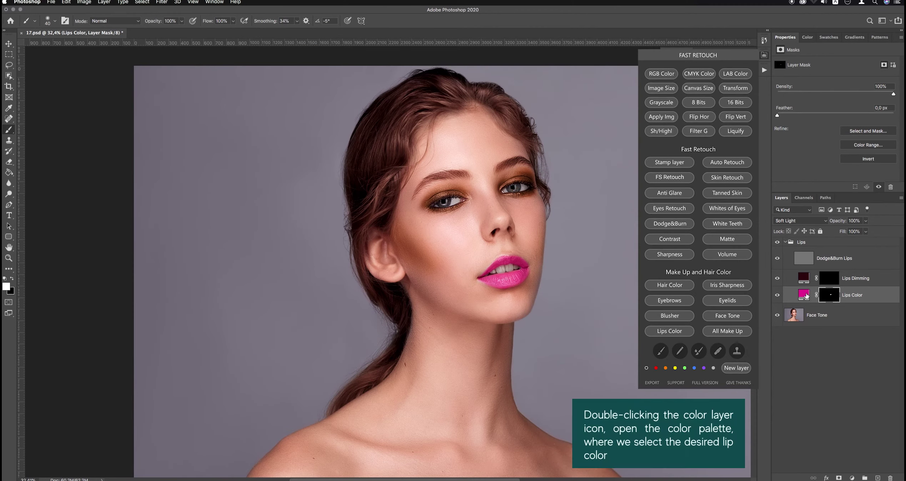
Change the Lips Color fill from magenta to a warm brownish orange in the Color Picker
double_click(804, 295)
left_click_drag(659, 203, 659, 284)
scroll(519, 184, "up", 3)
left_click(632, 230)
mouse_move(632, 230)
left_mouse_down()
mouse_move(619, 255)
mouse_move(635, 263)
left_mouse_up()
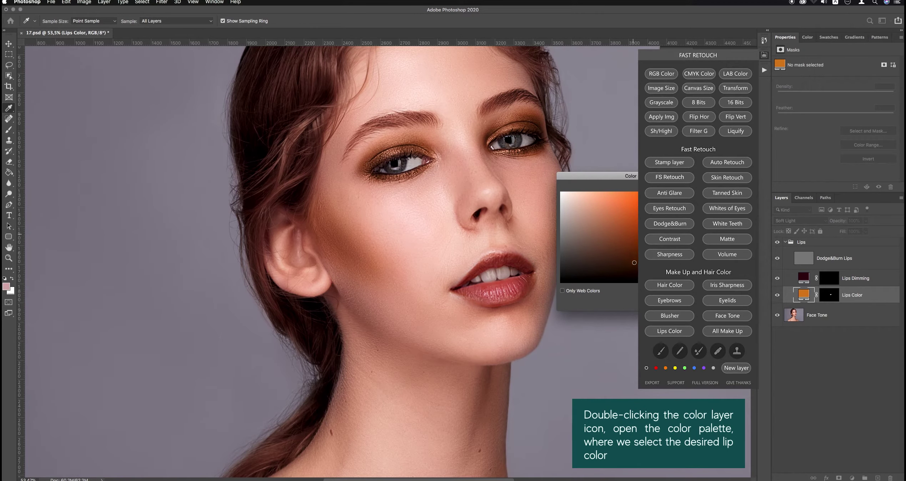
left_click_drag(659, 284, 659, 278)
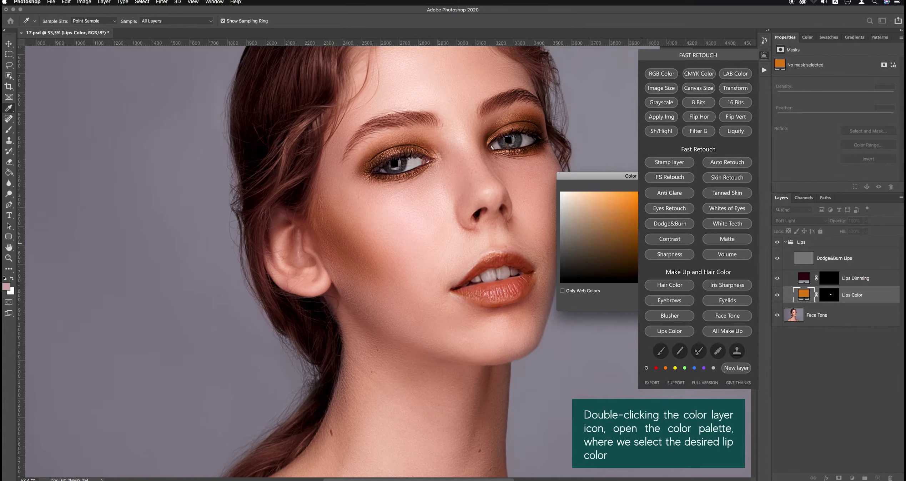
scroll(476, 216, "down", 3)
left_click(625, 247)
left_click_drag(625, 247, 640, 245)
key("Return")
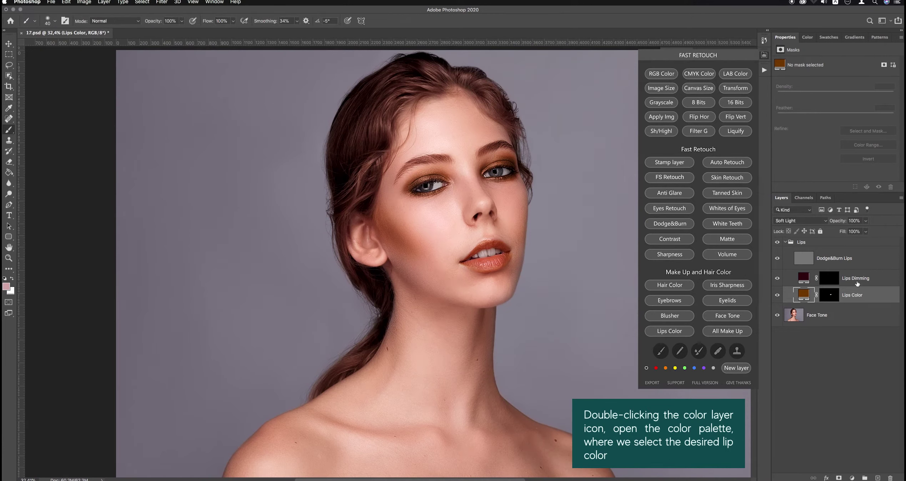
Copy the Lips Color mask onto Lips Dimming, replacing its mask, and select the new mask
left_click(828, 299)
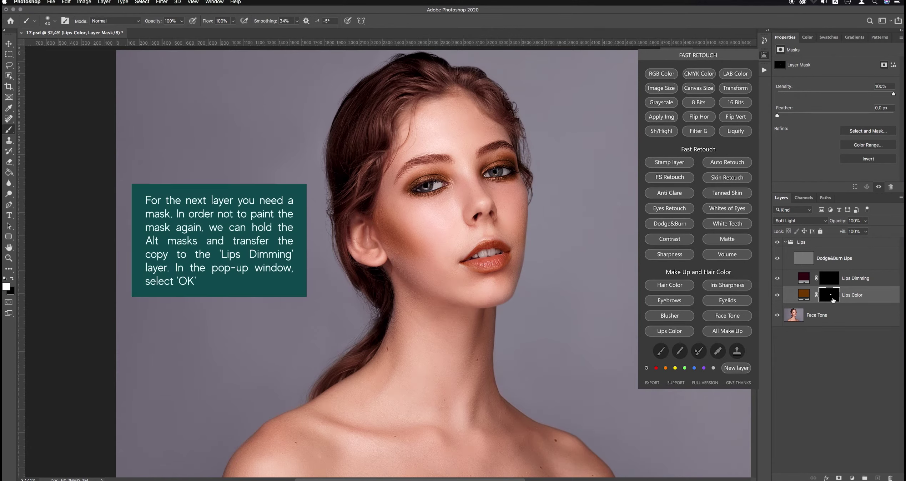
left_click_drag(827, 299, 829, 281)
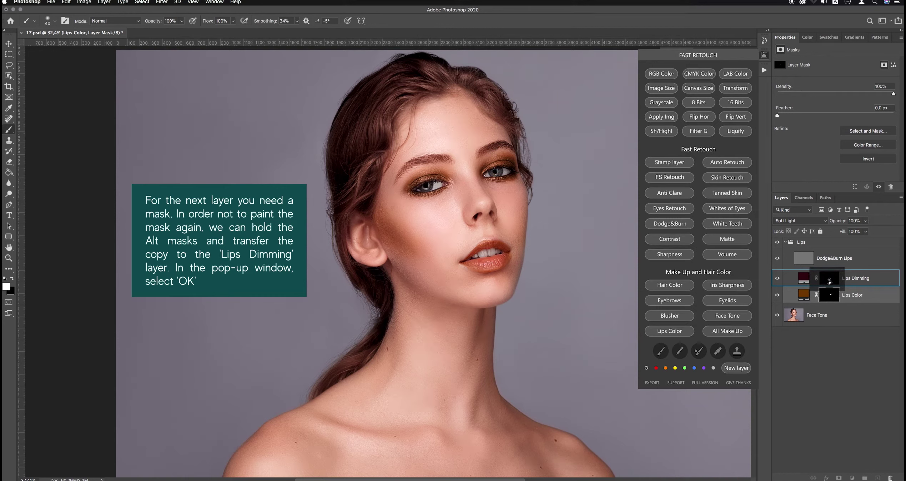
left_click_drag(828, 281, 829, 281)
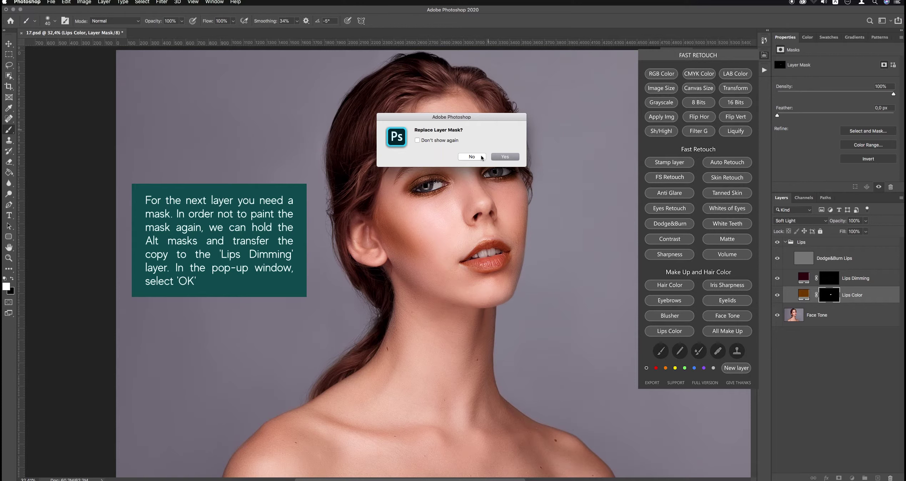
left_click(505, 157)
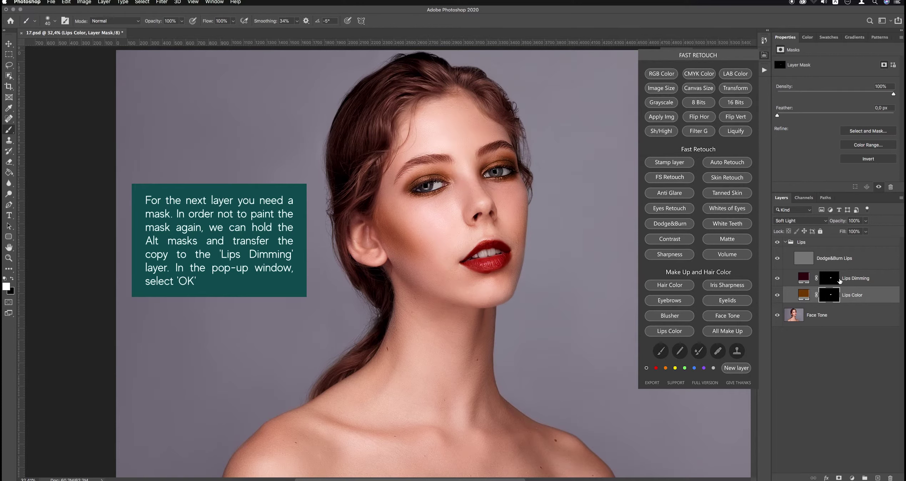
left_click(831, 280)
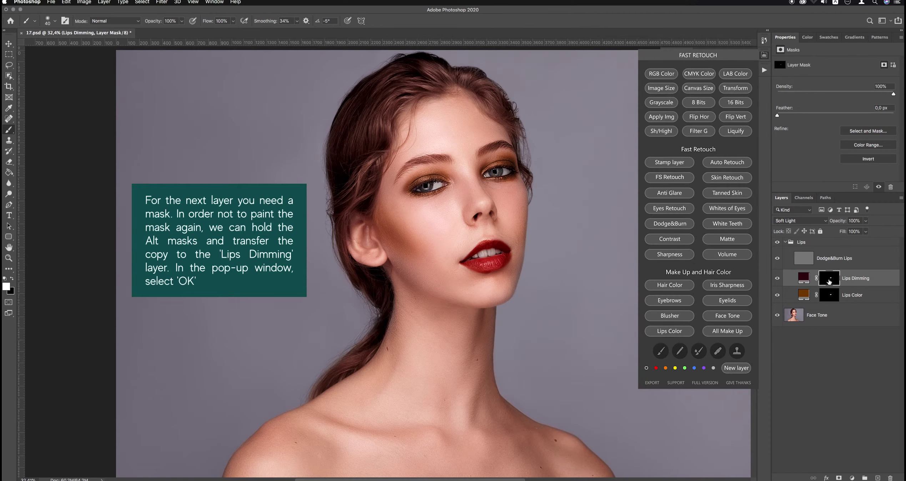
Set the Lips Dimming fill to a darker brownish red-orange in the Color Picker
double_click(804, 280)
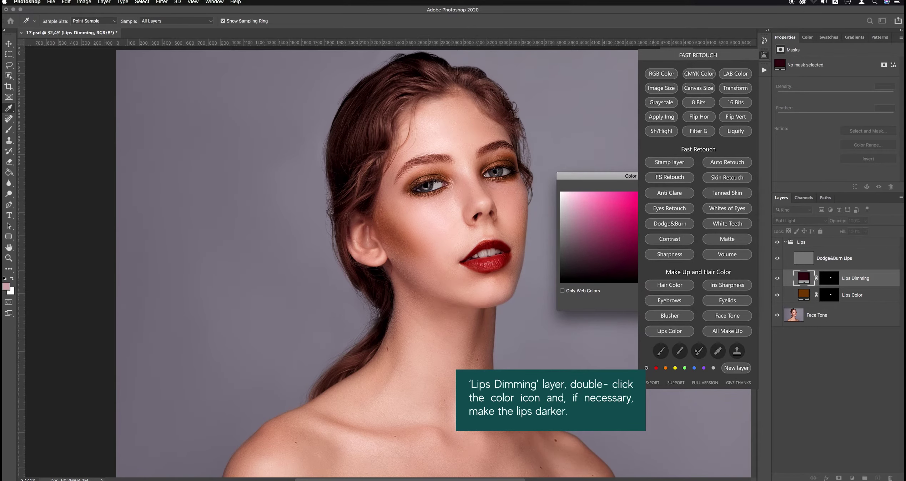
scroll(530, 213, "up", 5)
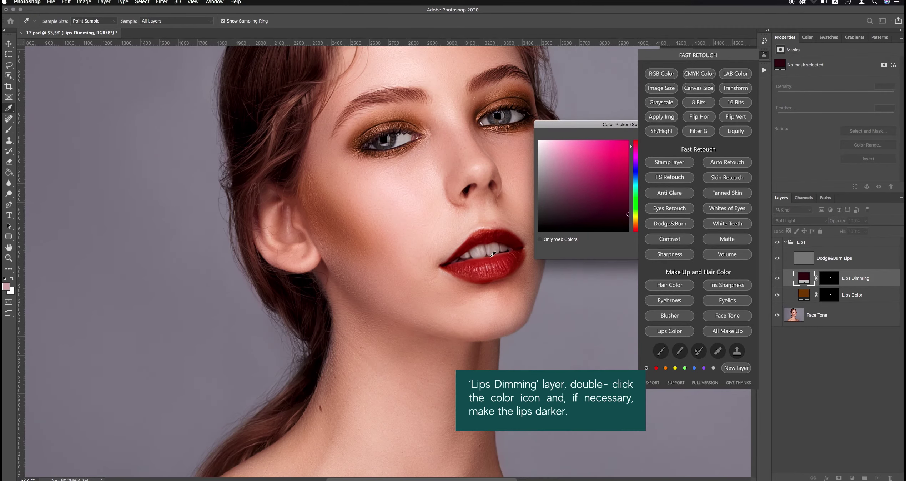
scroll(530, 213, "right", 5)
left_click(635, 225)
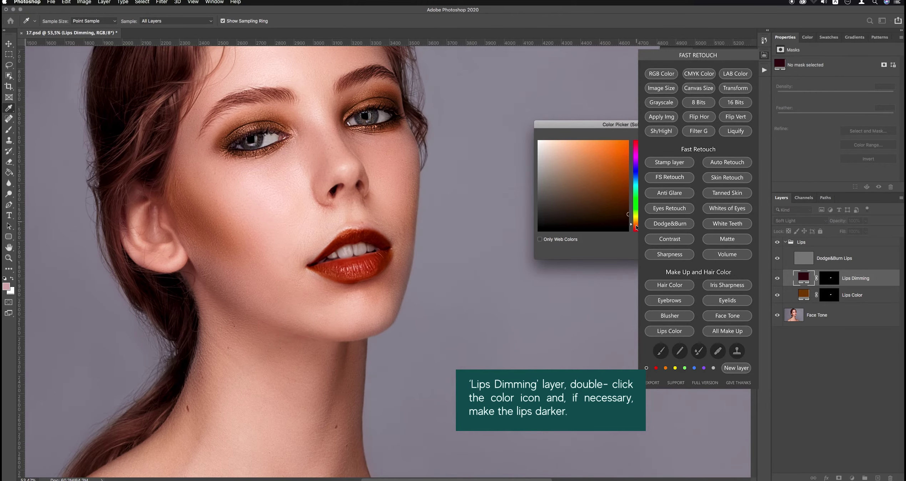
left_click_drag(629, 215, 620, 208)
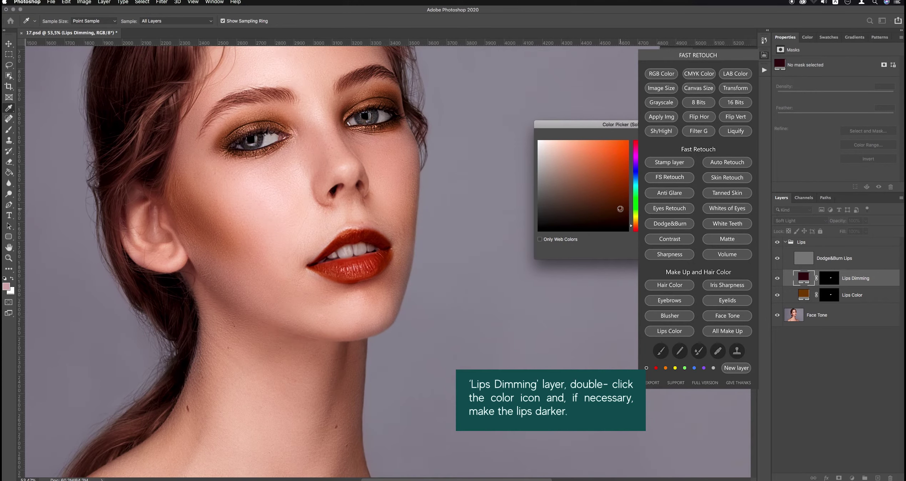
left_click(609, 207)
left_click_drag(604, 208, 599, 204)
key("Return")
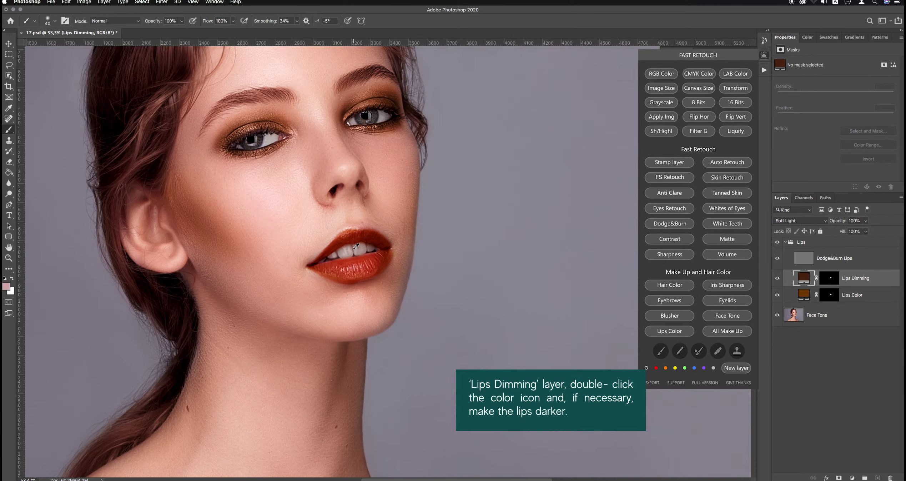
scroll(356, 246, "up", 3)
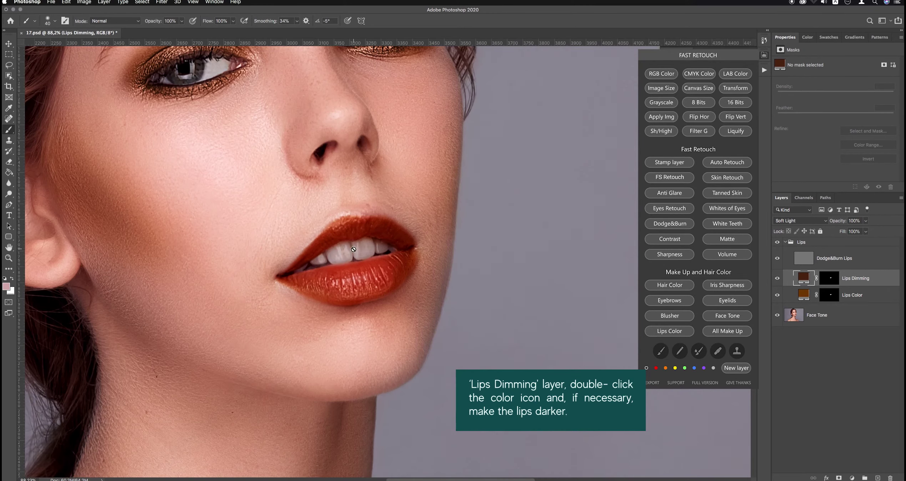
Select the Dodge&Burn Lips layer with the Brush Tool and default black and white colours
left_click(805, 260)
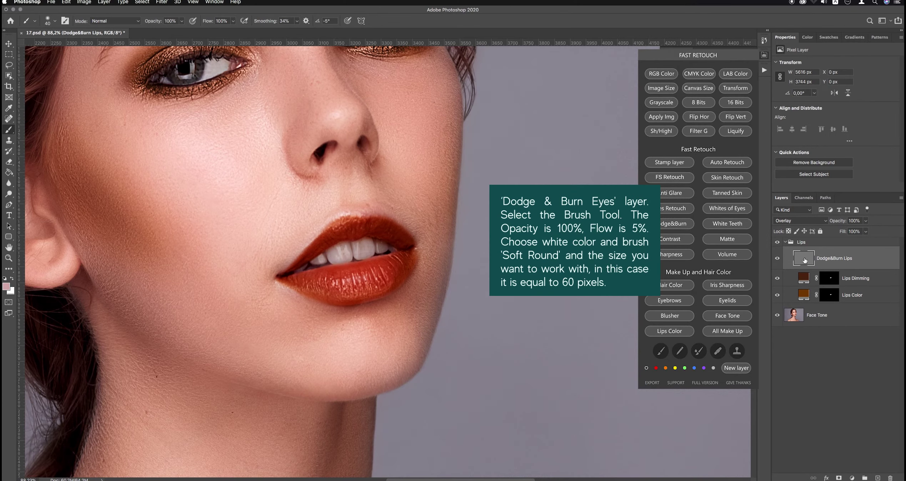
right_click(9, 131)
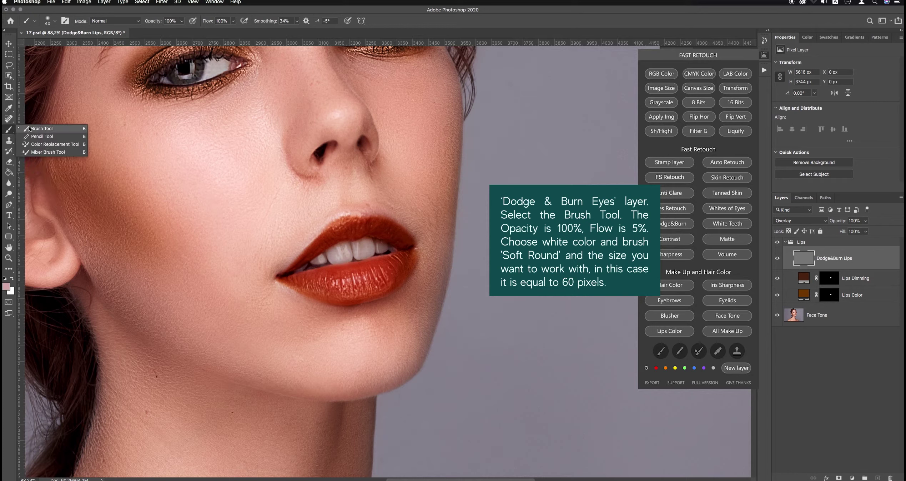
left_click(41, 129)
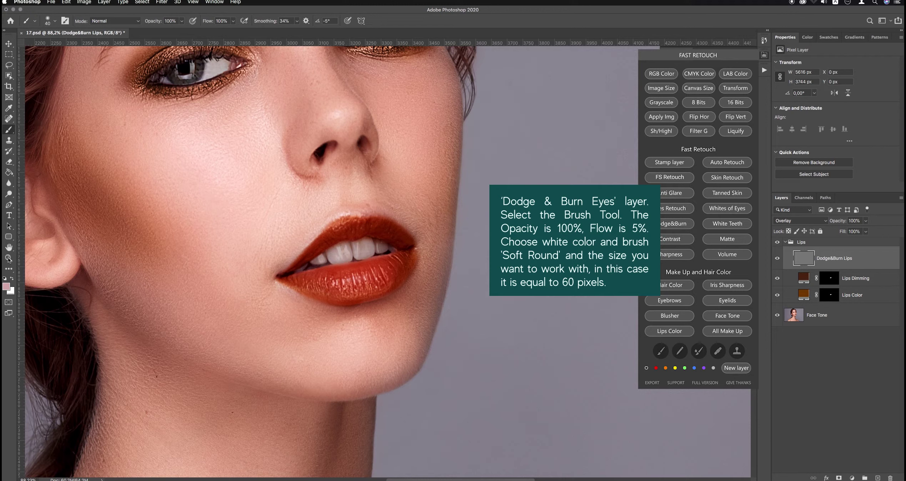
left_click(6, 282)
Set the brush to a 60 px Soft Round tip at 5% flow
left_click(220, 21)
type("5")
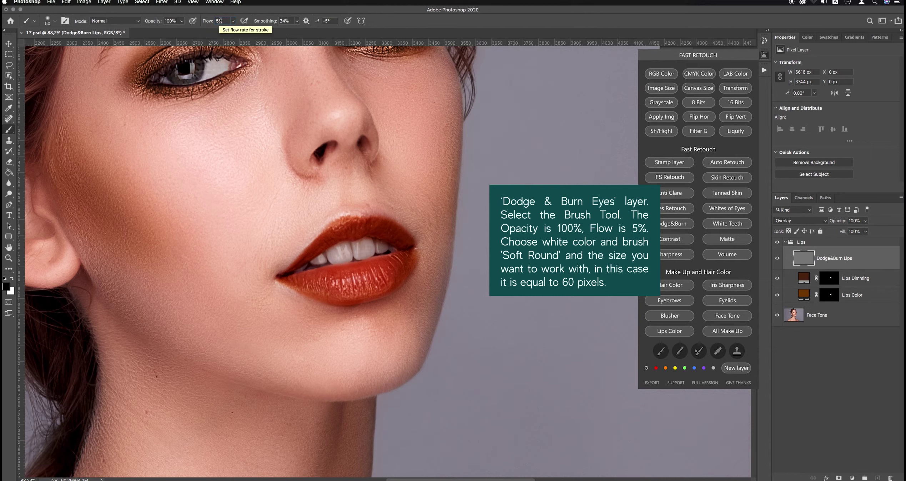
right_click(353, 289)
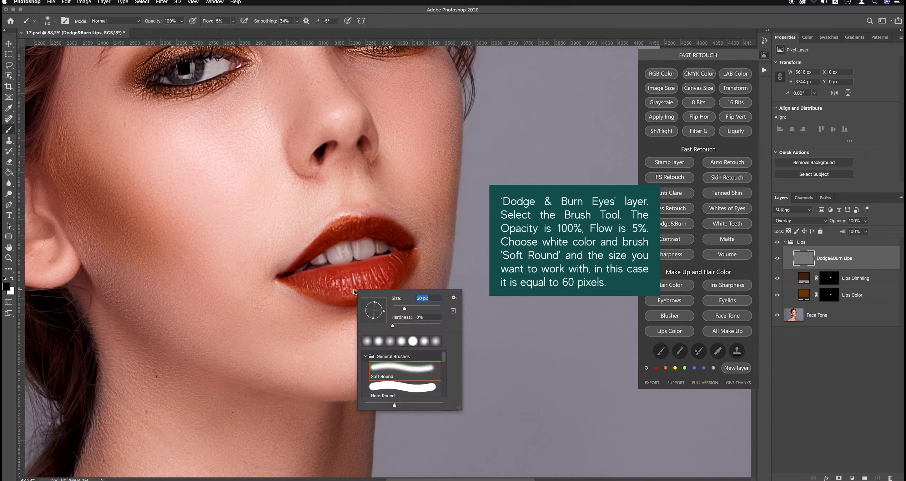
left_click(407, 306)
key("Down")
double_click(396, 369)
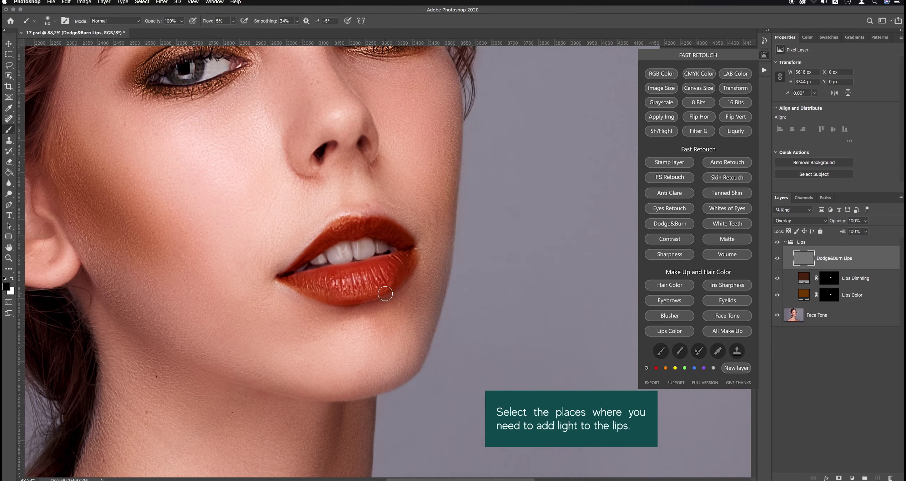
Paint soft white highlights on the lower and upper lips, enlarging the brush to 80 px
key("x")
mouse_move(353, 298)
left_mouse_down()
mouse_move(289, 280)
mouse_move(327, 236)
mouse_move(388, 222)
left_mouse_up()
key("bracketright")
key("bracketright")
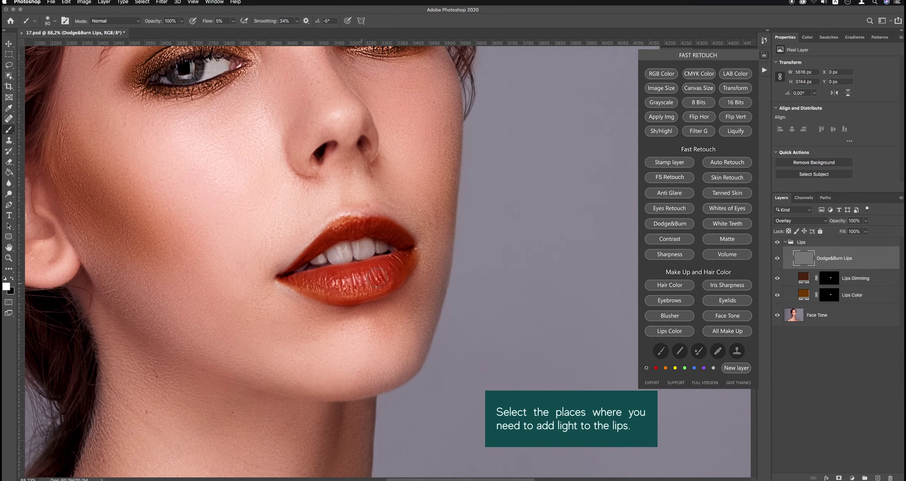
left_click_drag(377, 278, 361, 290)
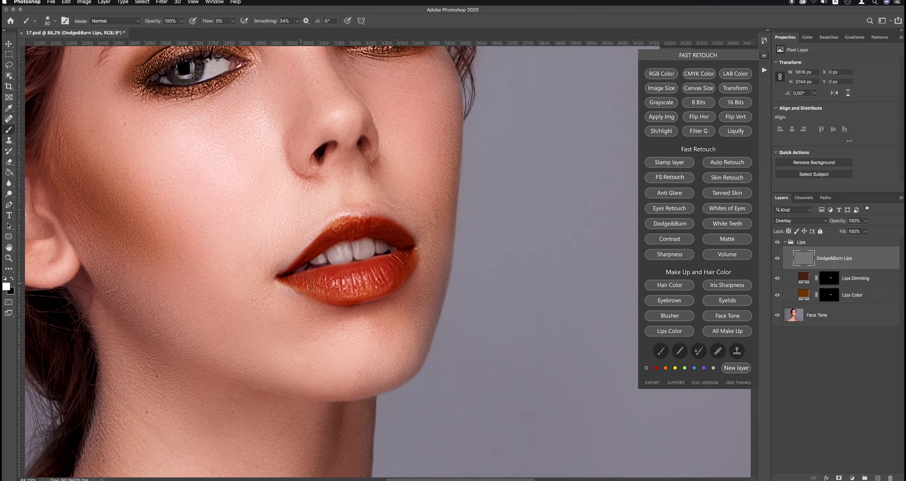
left_click_drag(365, 290, 384, 286)
mouse_move(366, 227)
left_mouse_down()
mouse_move(338, 235)
mouse_move(345, 236)
left_mouse_up()
Switch to a black 50 px brush and darken a lip corner
key("x")
key("bracketleft")
key("bracketleft")
key("bracketleft")
left_click_drag(406, 244, 384, 228)
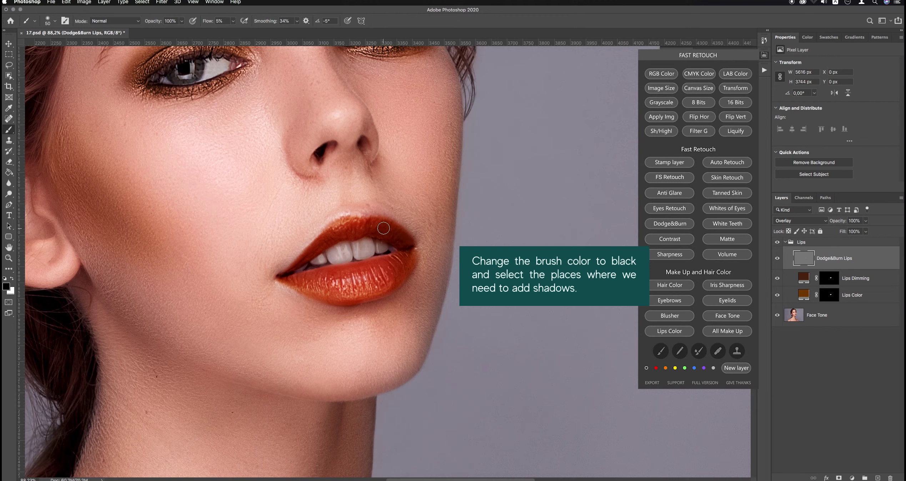
Try a shadow stroke along the lower lip, undo it, and switch to white at 60 px
mouse_move(405, 261)
left_mouse_down()
mouse_move(387, 293)
mouse_move(349, 304)
mouse_move(403, 268)
left_mouse_up()
key("ctrl+z")
key("ctrl+z")
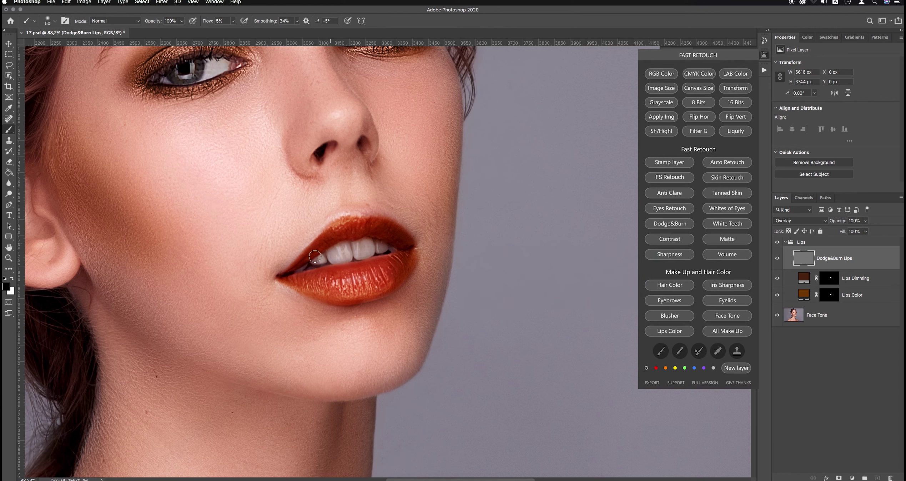
key("x")
key("bracketright")
key("bracketright")
Return to black, zoom out to the full portrait, and select the Lips group
scroll(299, 290, "down", 5)
scroll(419, 255, "up", 5)
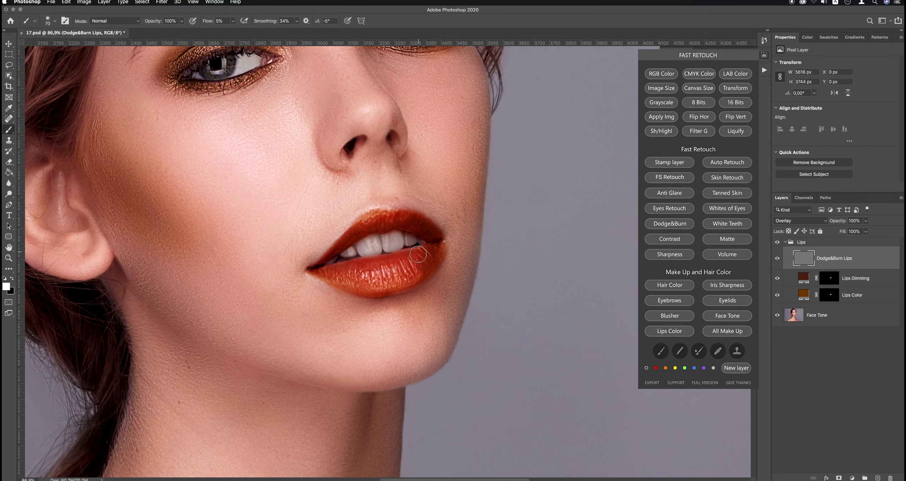
key("x")
scroll(358, 287, "down", 3)
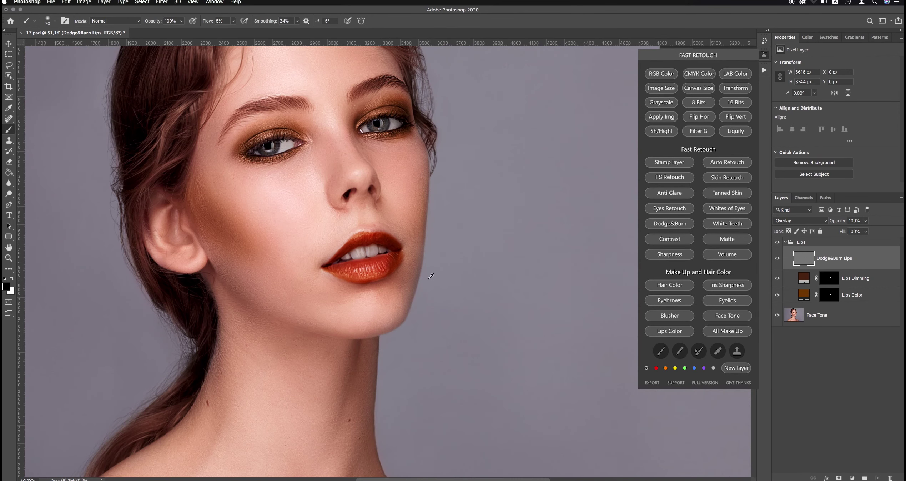
scroll(431, 275, "down", 2)
left_click(785, 243)
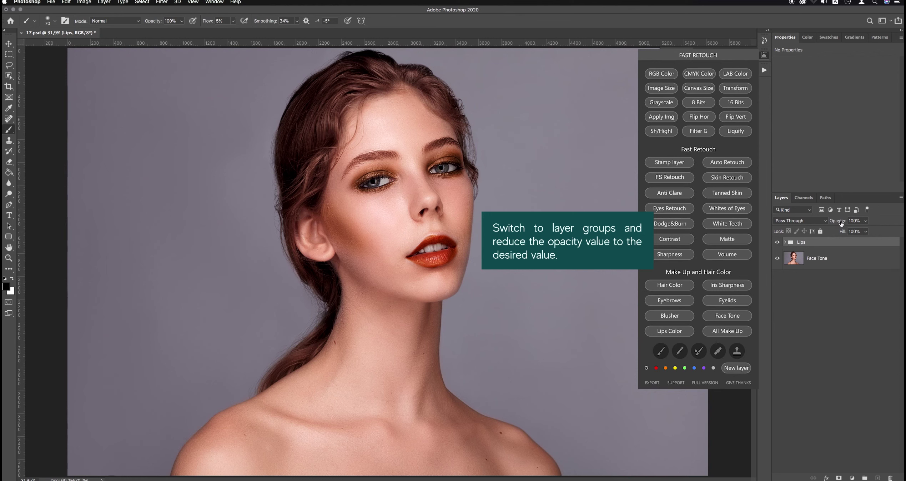
Set the Lips group's opacity to 80% in the Layers panel
mouse_move(841, 222)
left_mouse_down()
mouse_move(829, 223)
mouse_move(843, 222)
left_mouse_up()
key("Return")
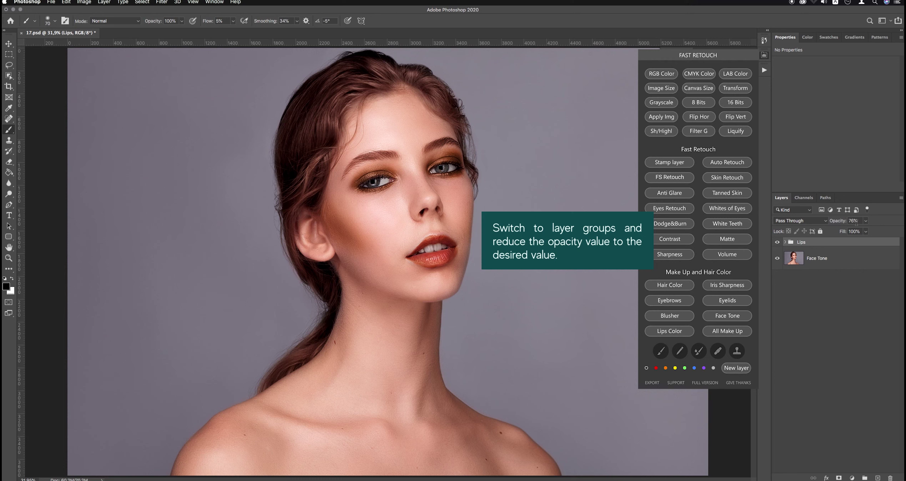
left_click(855, 221)
key("Up")
key("Return")
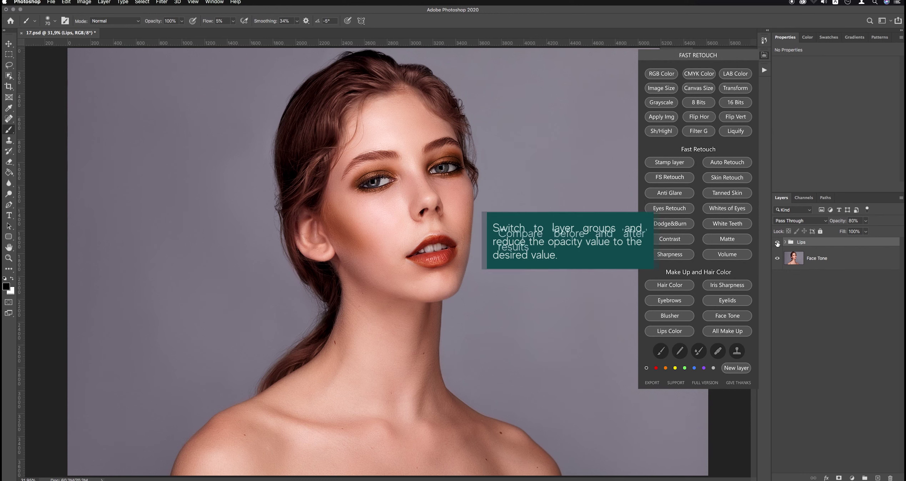
Hide and reshow the Lips group for a before/after check, then merge visible layers into one Lips layer
left_click(777, 242)
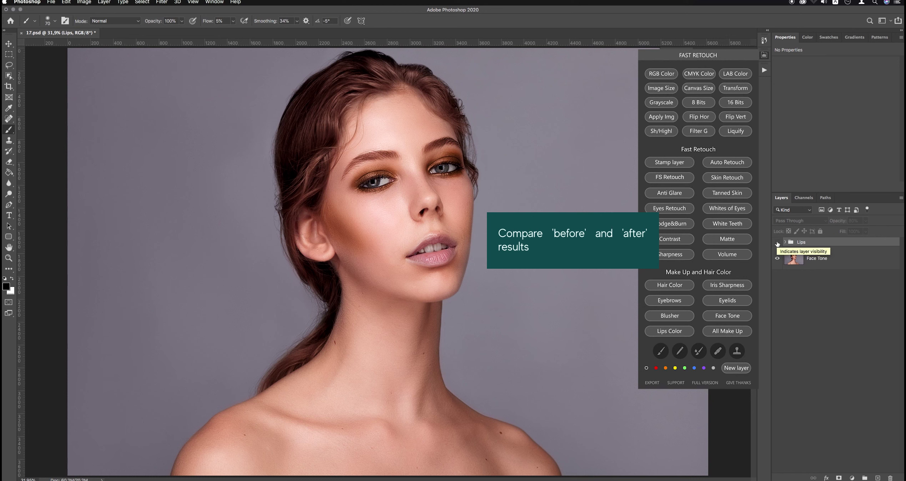
left_click(778, 242)
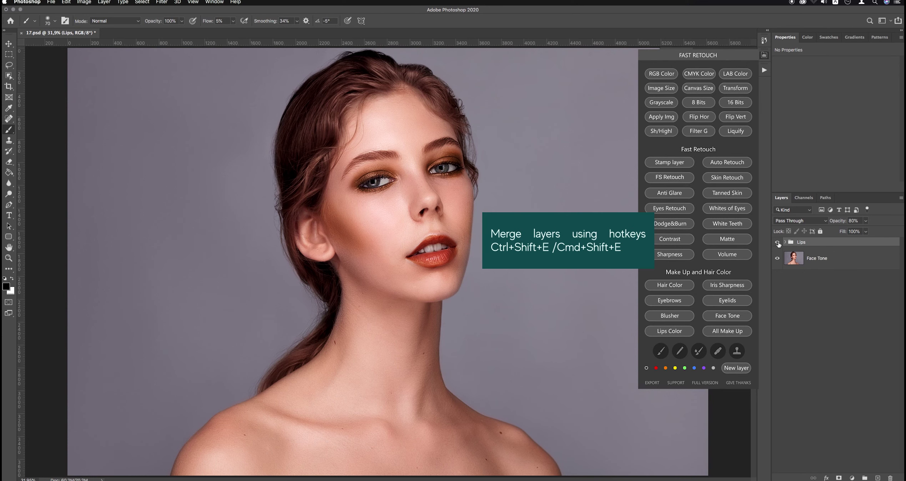
key("super+shift+e")
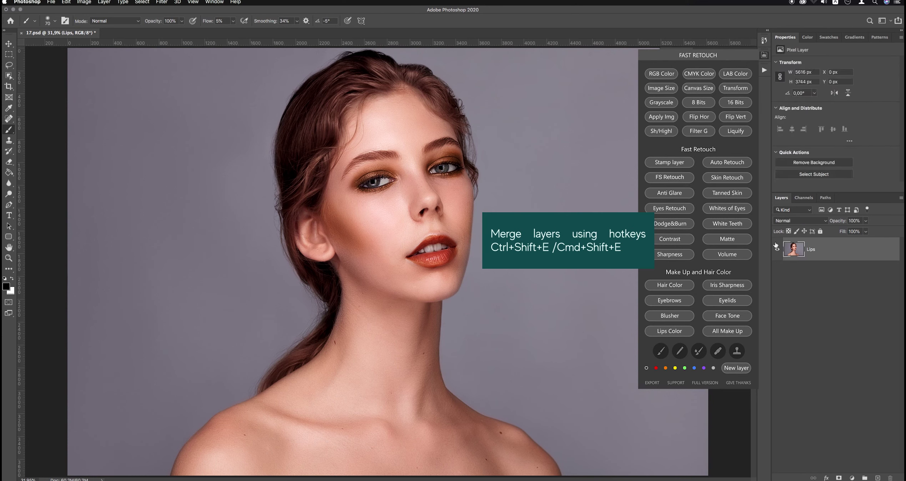